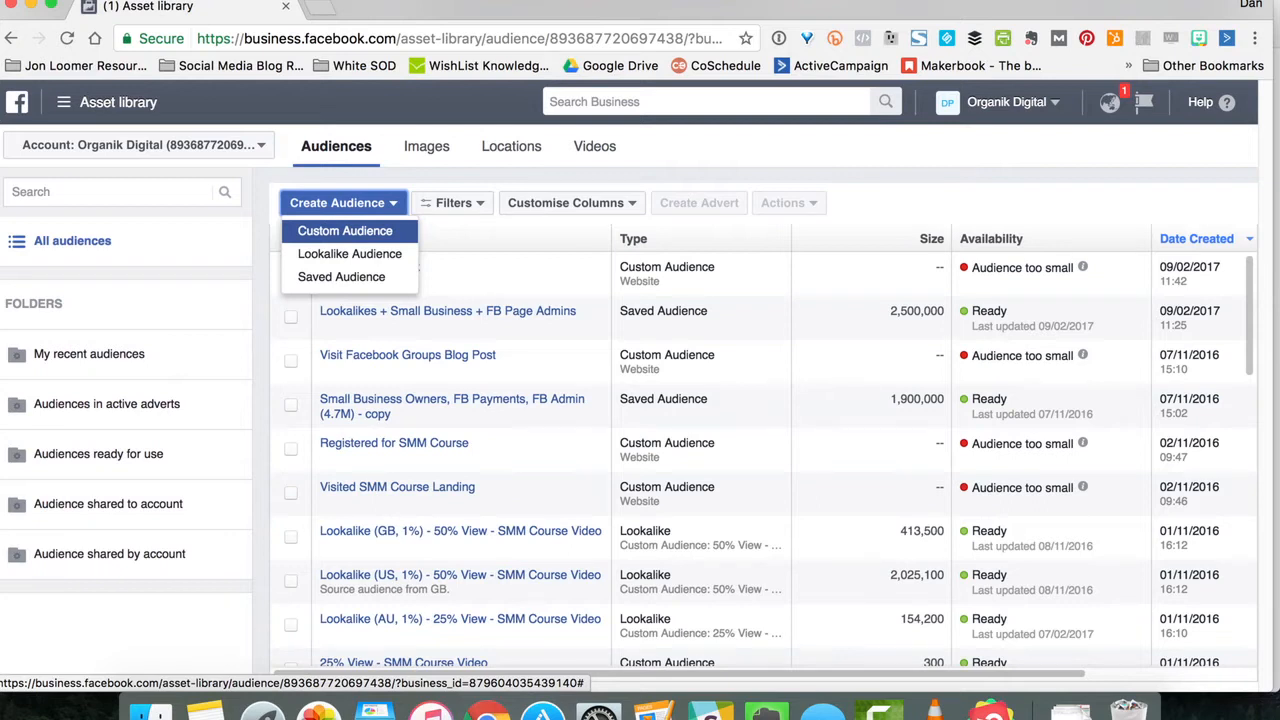
Step: Start a custom audience based on a customer file, choosing to add customers from a file or pasted data
left_click(345, 231)
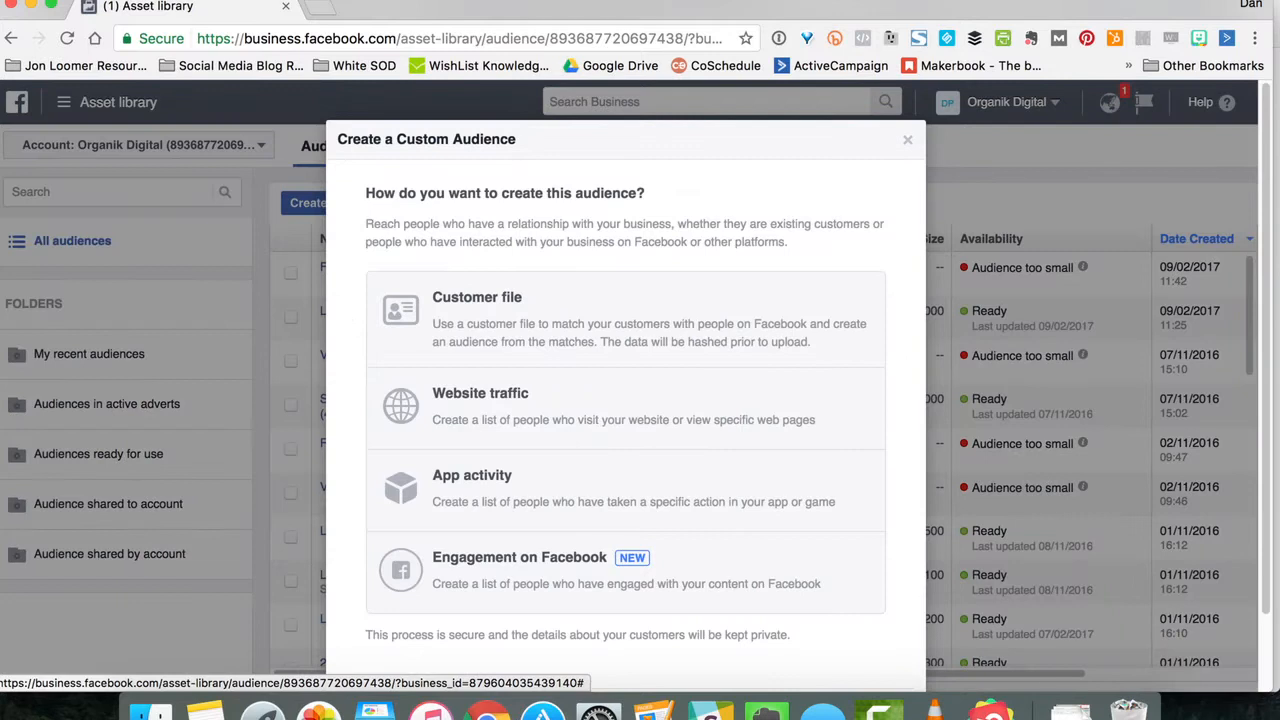
scroll(626, 400, "down", 1)
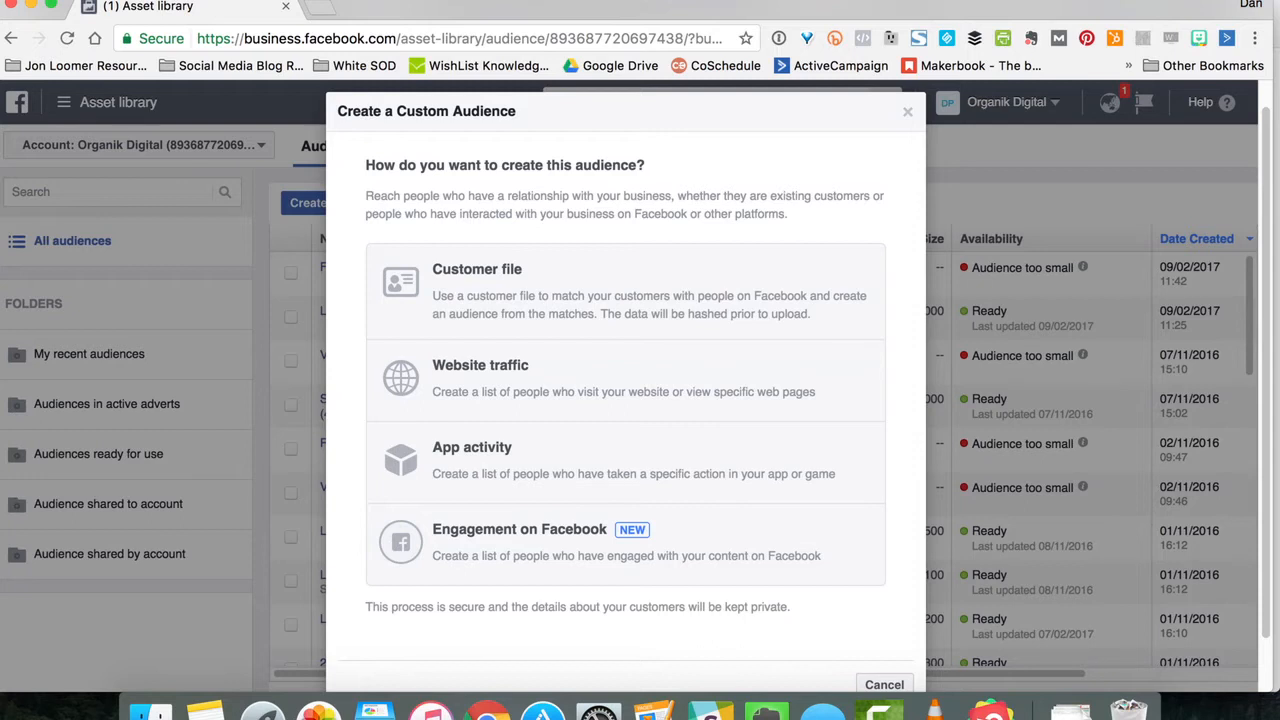
left_click(625, 291)
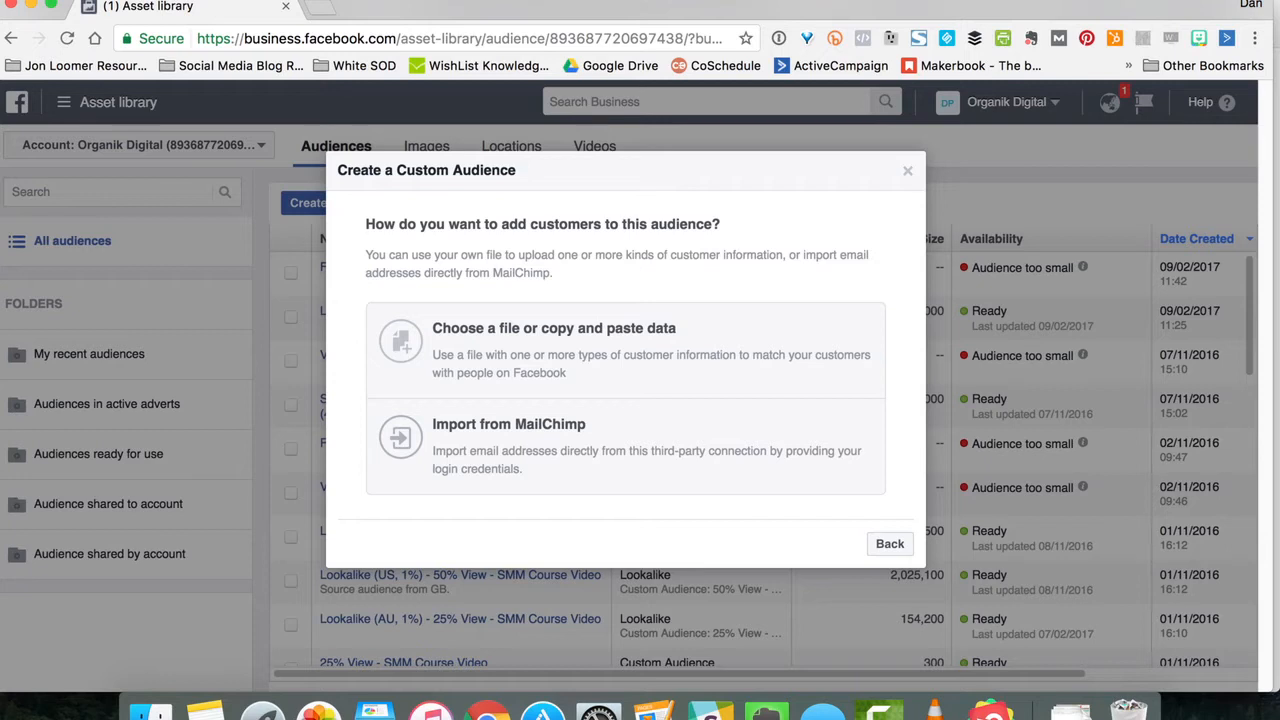
left_click(625, 350)
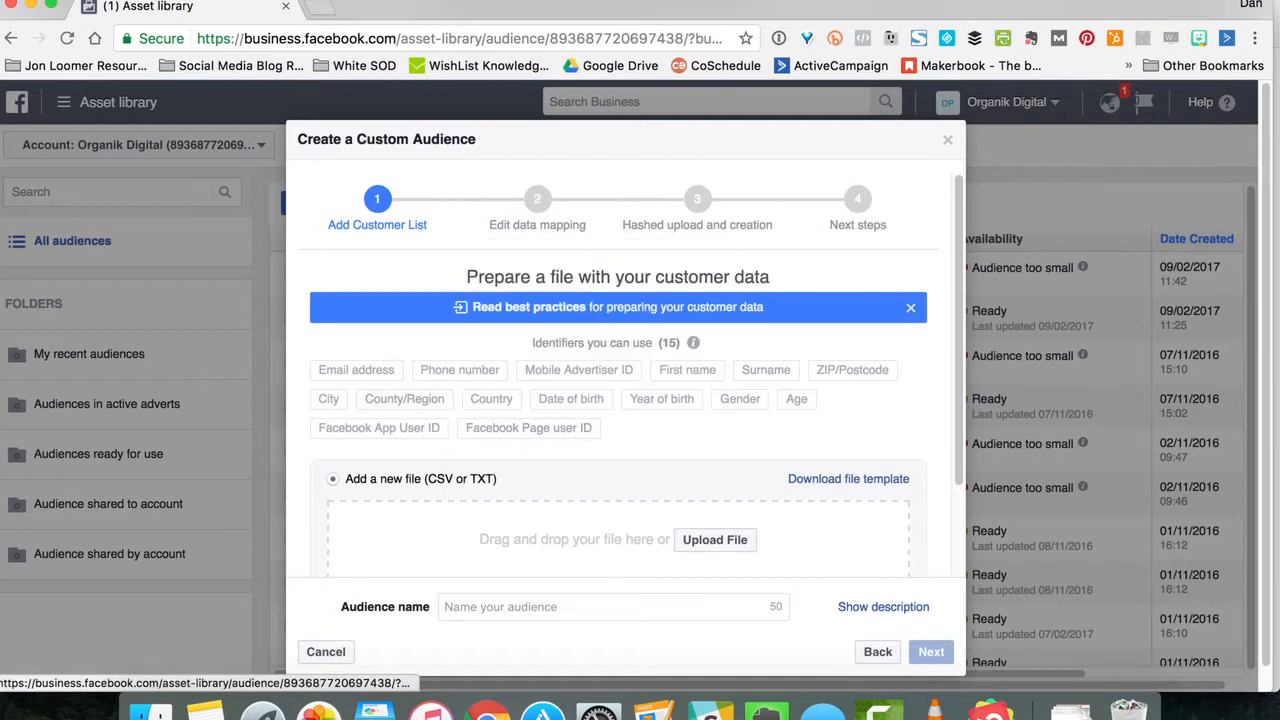
Step: Review the customer identifiers usable in the uploaded file, and return to the choice of audience sources
mouse_move(357, 370)
mouse_move(766, 370)
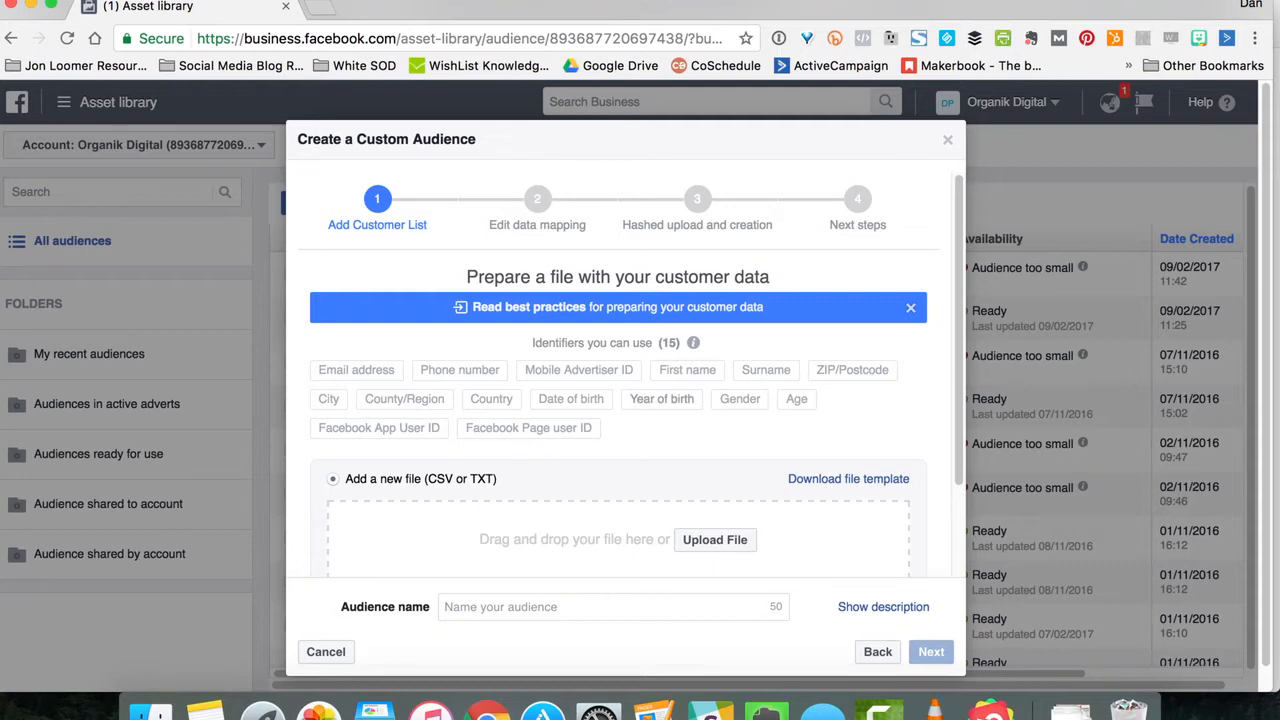
mouse_move(661, 398)
left_click(877, 651)
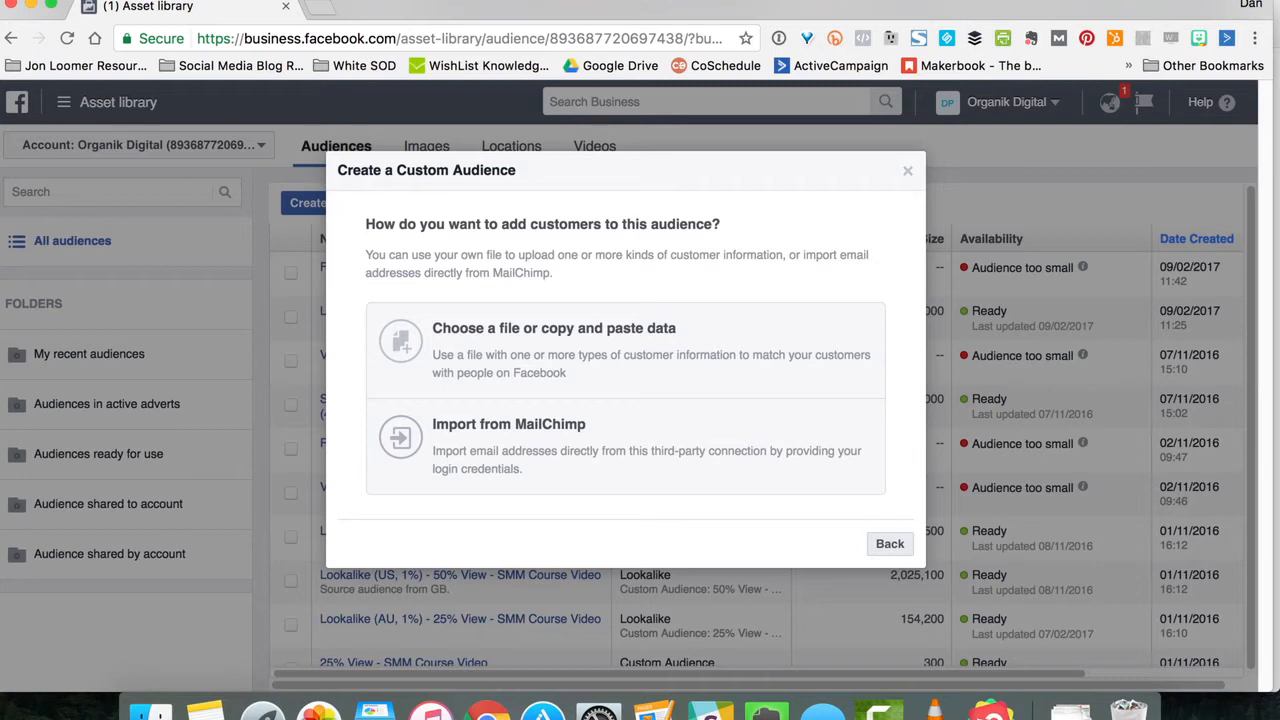
left_click(890, 543)
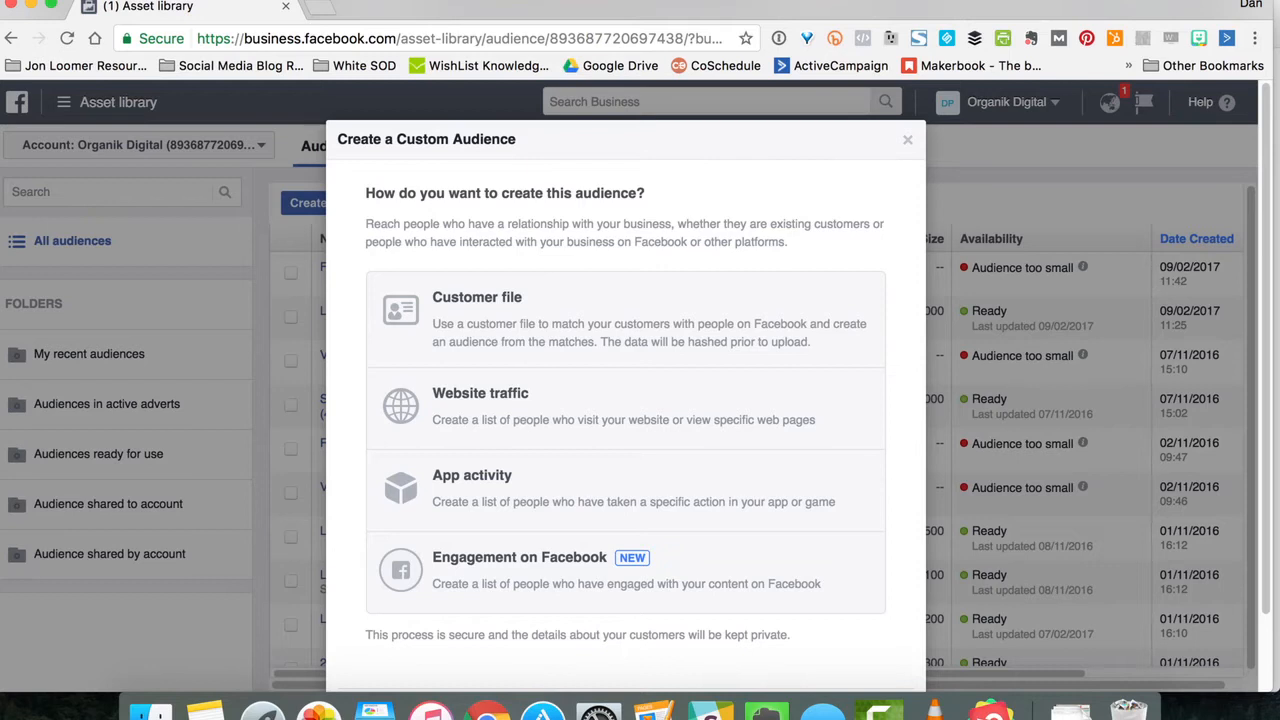
Step: Choose website traffic as the audience source and review the available visitor conditions without changing the selection
left_click(625, 408)
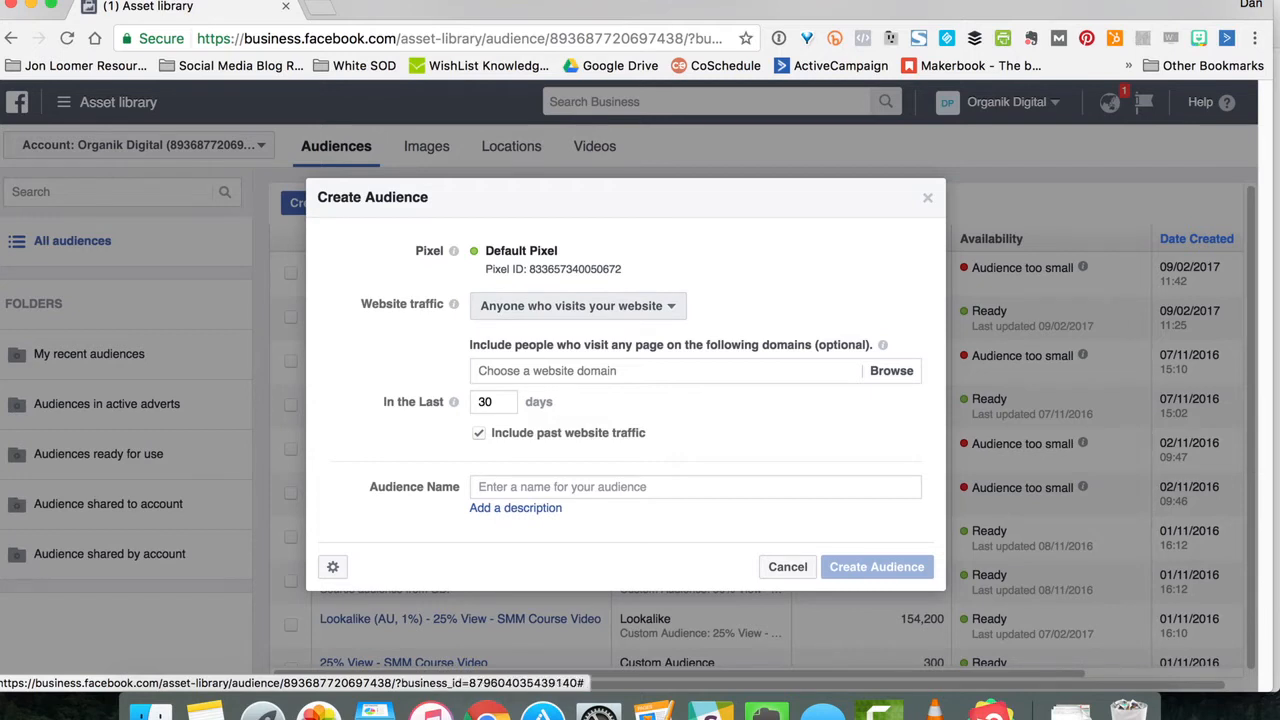
left_click(578, 306)
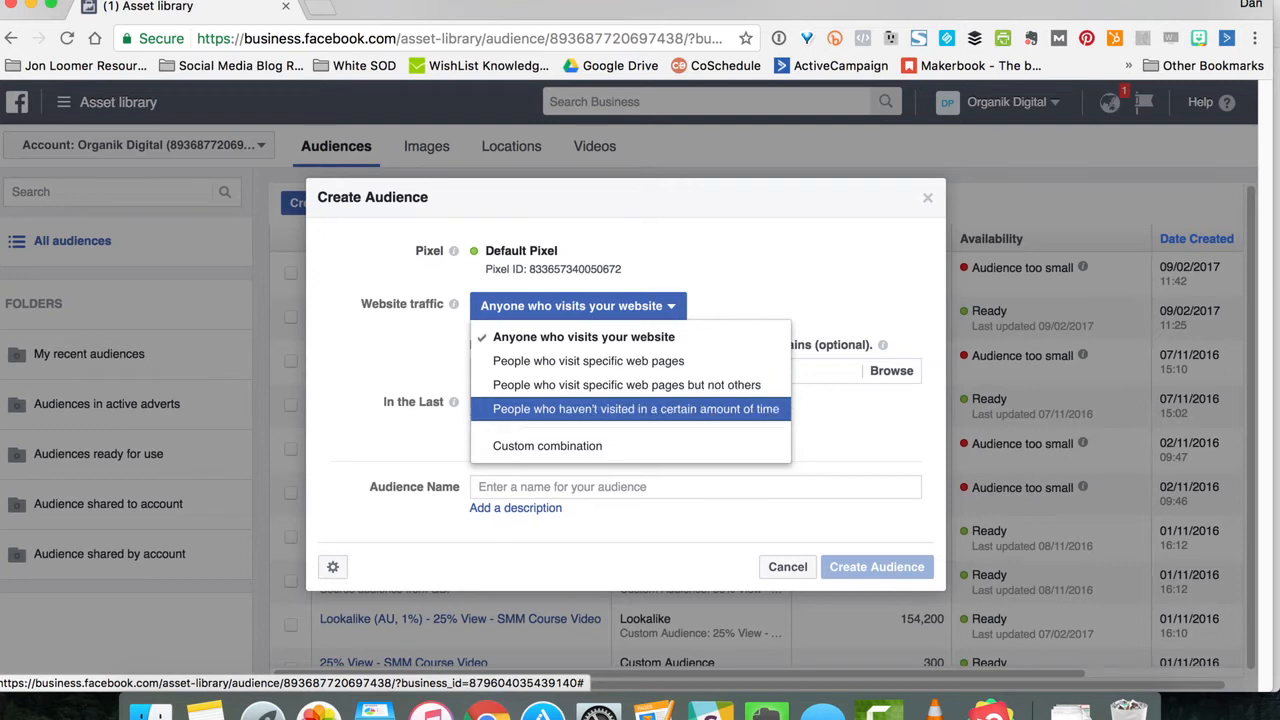
key("Escape")
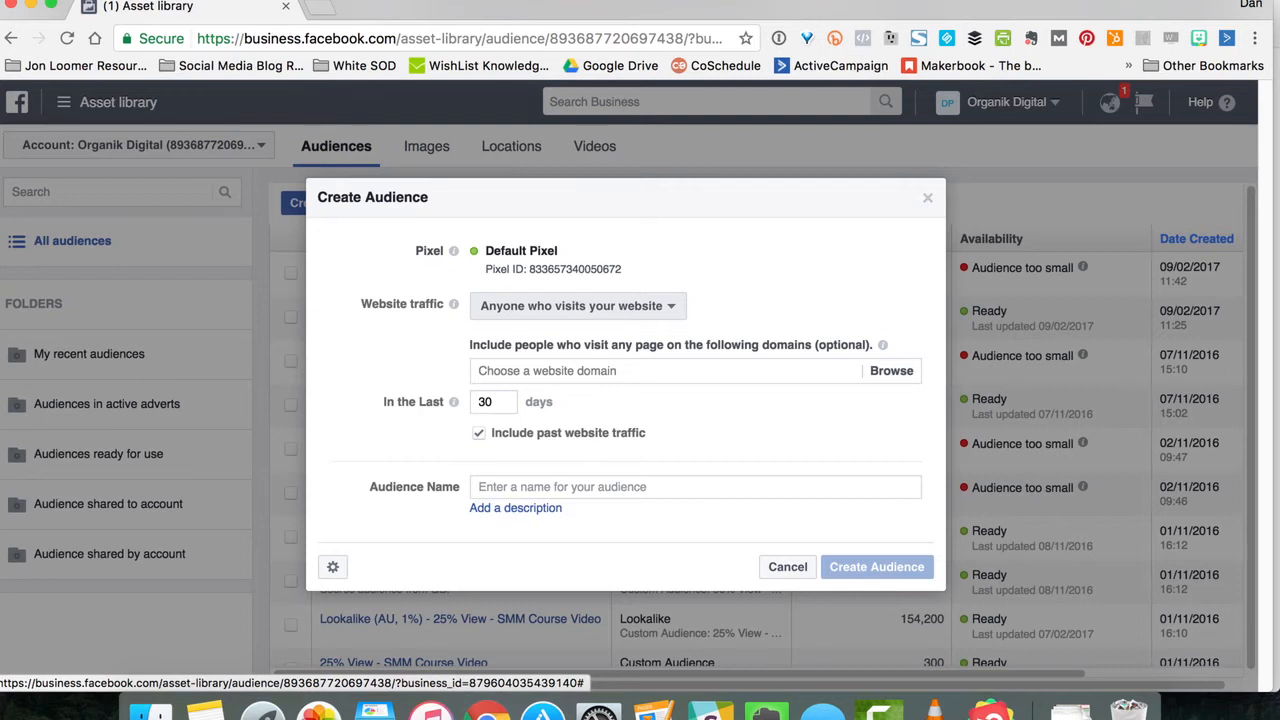
Step: Set the website traffic audience's time window to the last 6 days, and cancel creating the audience
key("shift+Left")
key("shift+Left")
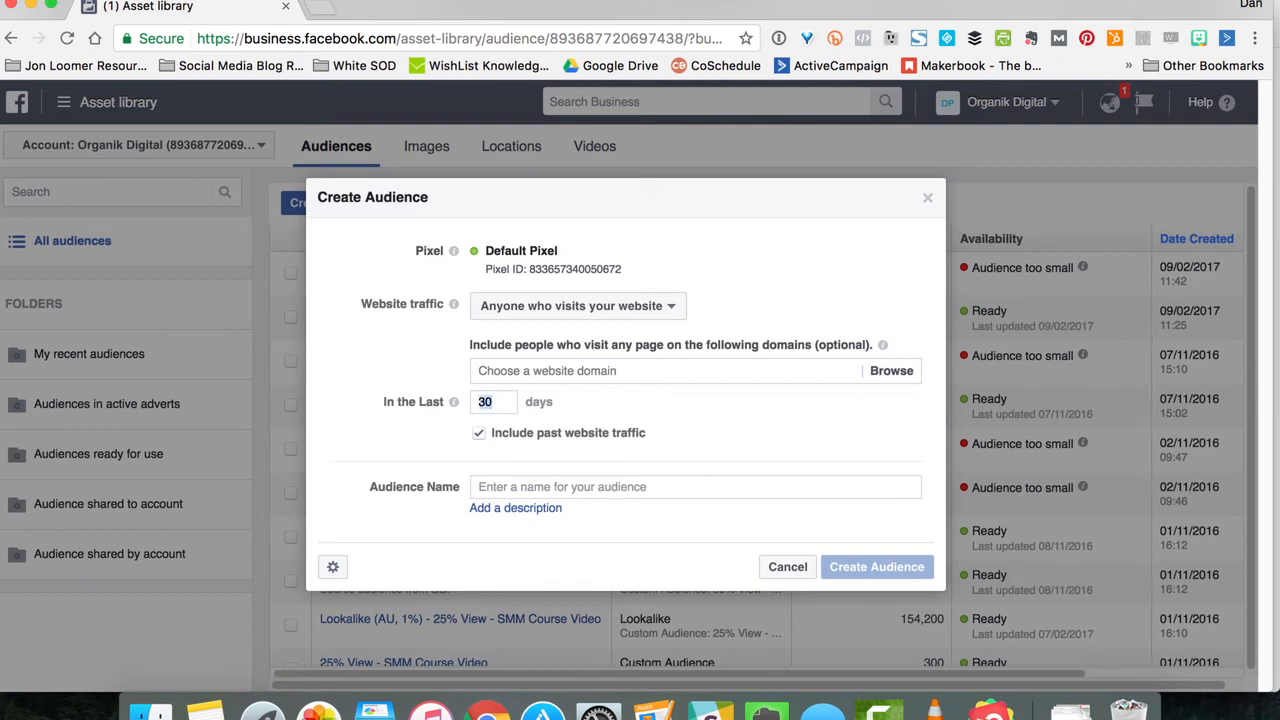
left_click(494, 402)
left_click_drag(494, 402, 485, 402)
key("shift+Left")
left_click(494, 402)
key("shift+Left")
key("shift+Left")
type("6")
mouse_move(453, 401)
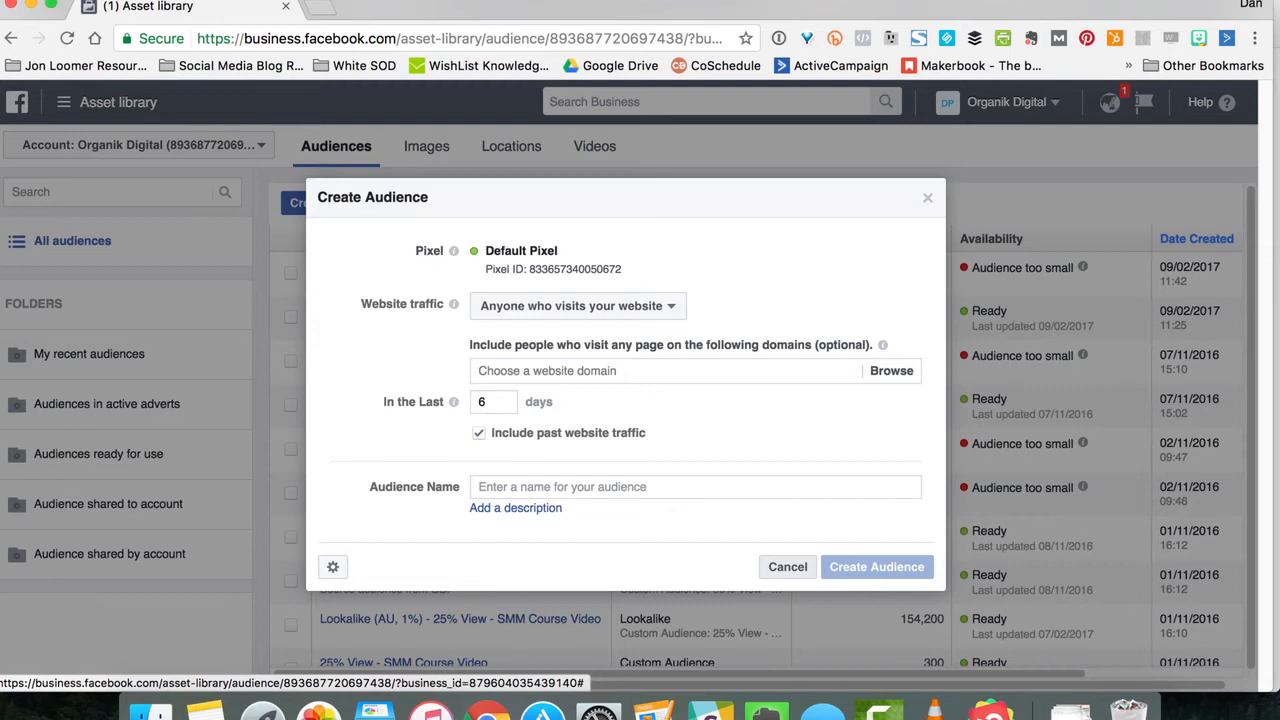
left_click(787, 566)
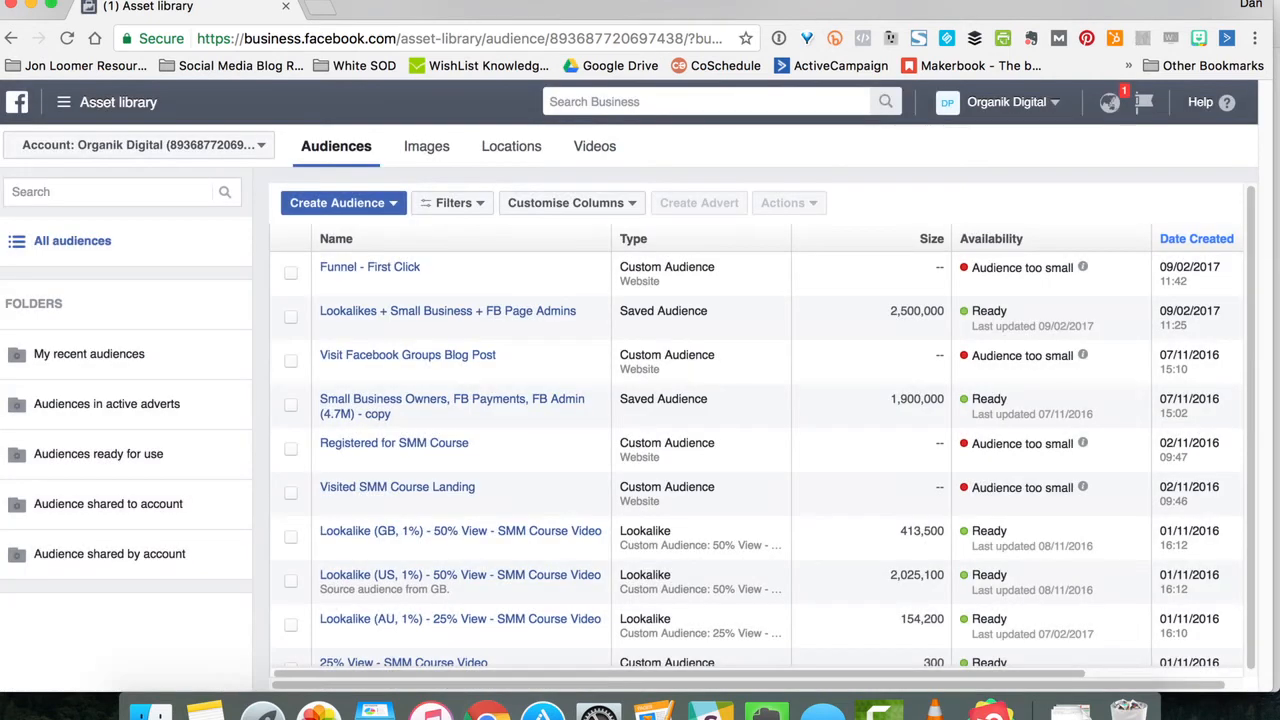
Step: Start a new custom audience based on engagement on Facebook, with video as the engagement type
left_click(343, 203)
left_click(346, 231)
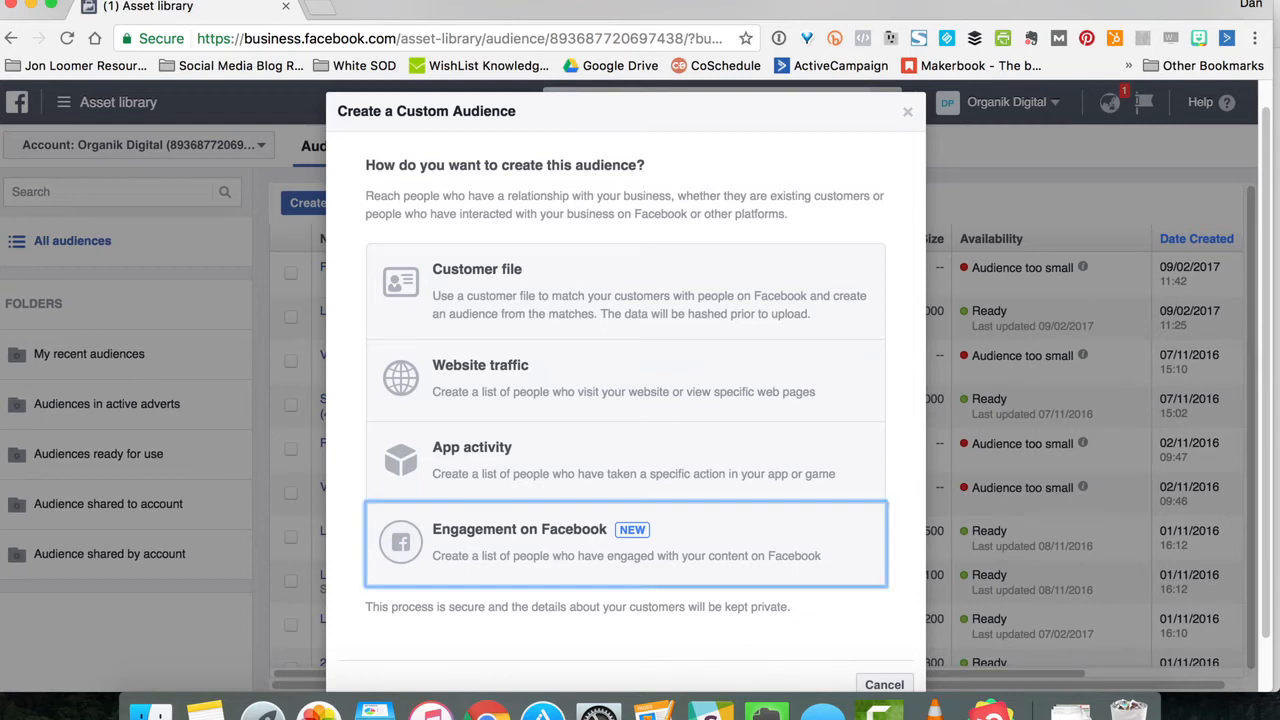
left_click(520, 541)
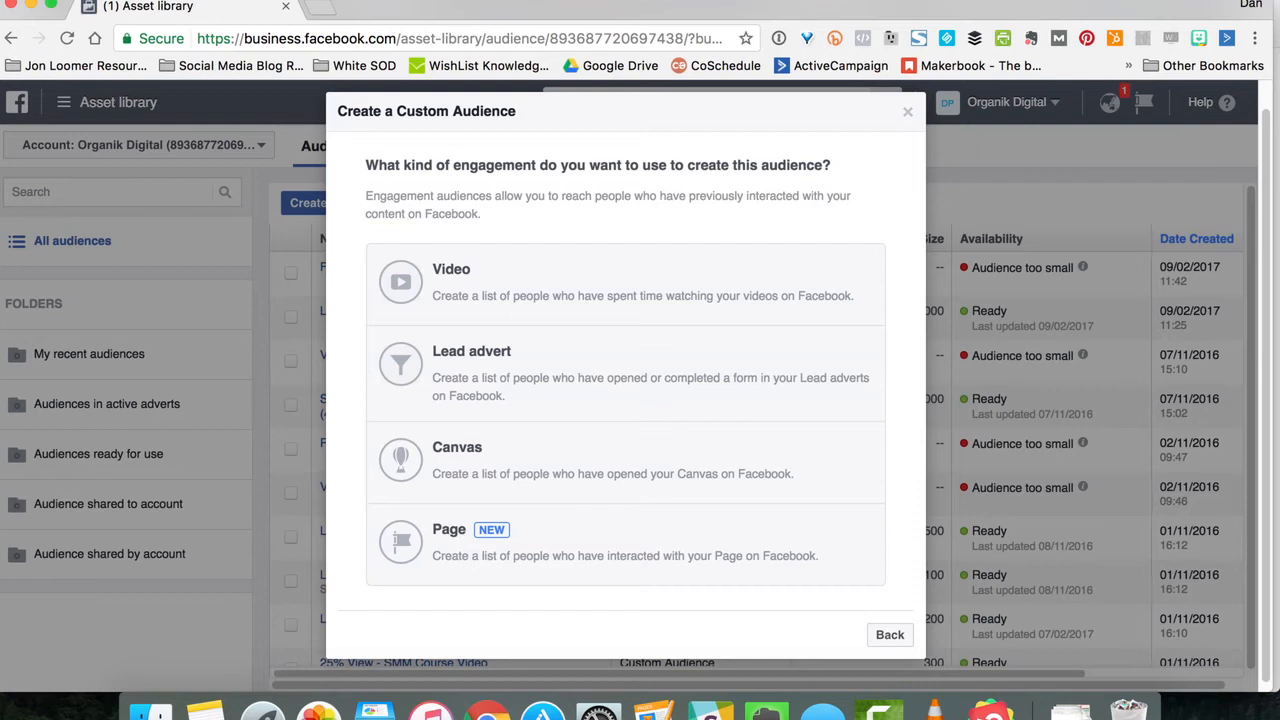
left_click(600, 283)
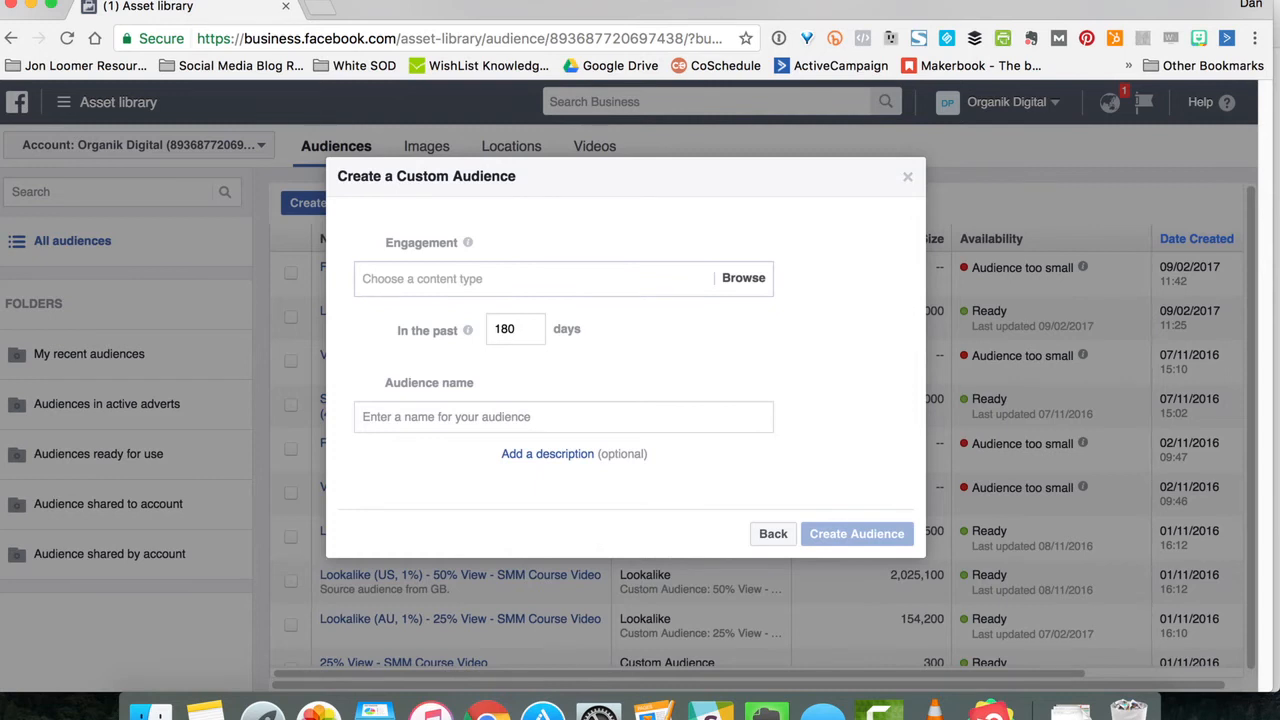
Step: Examine the video engagement options, from 3-second views to 95% watched, and return to the engagement types
left_click(540, 279)
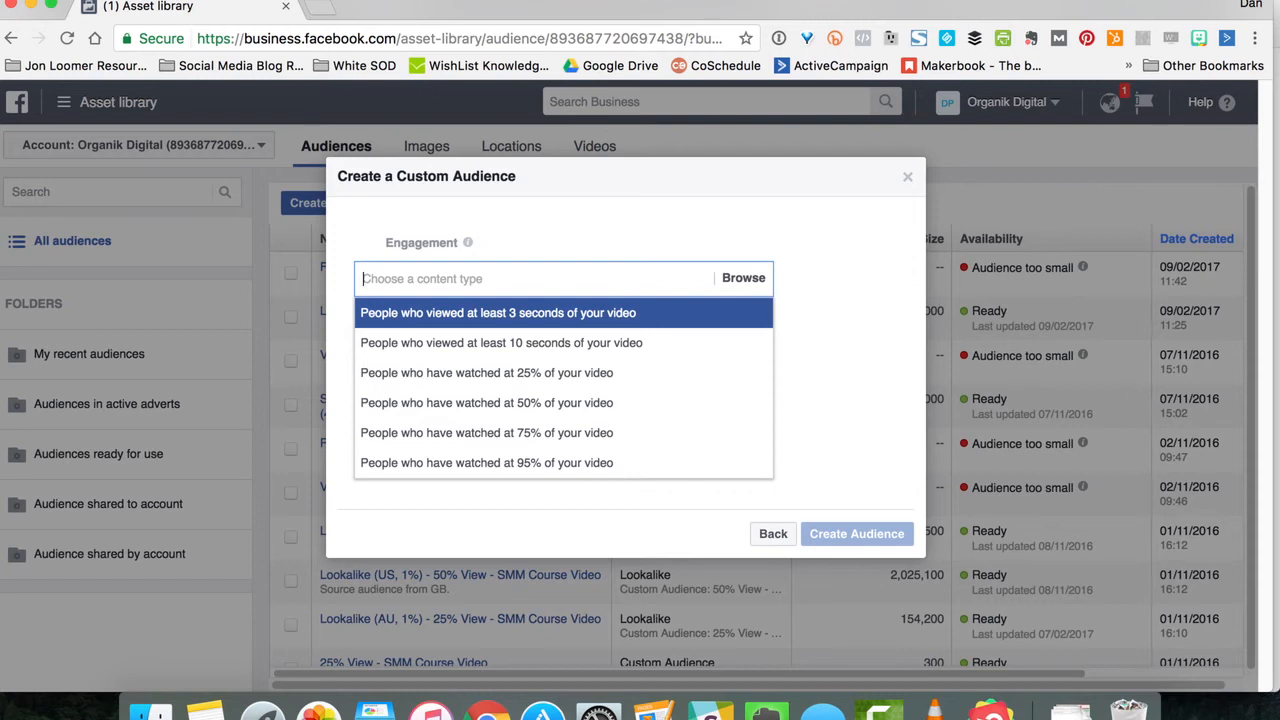
key("Down")
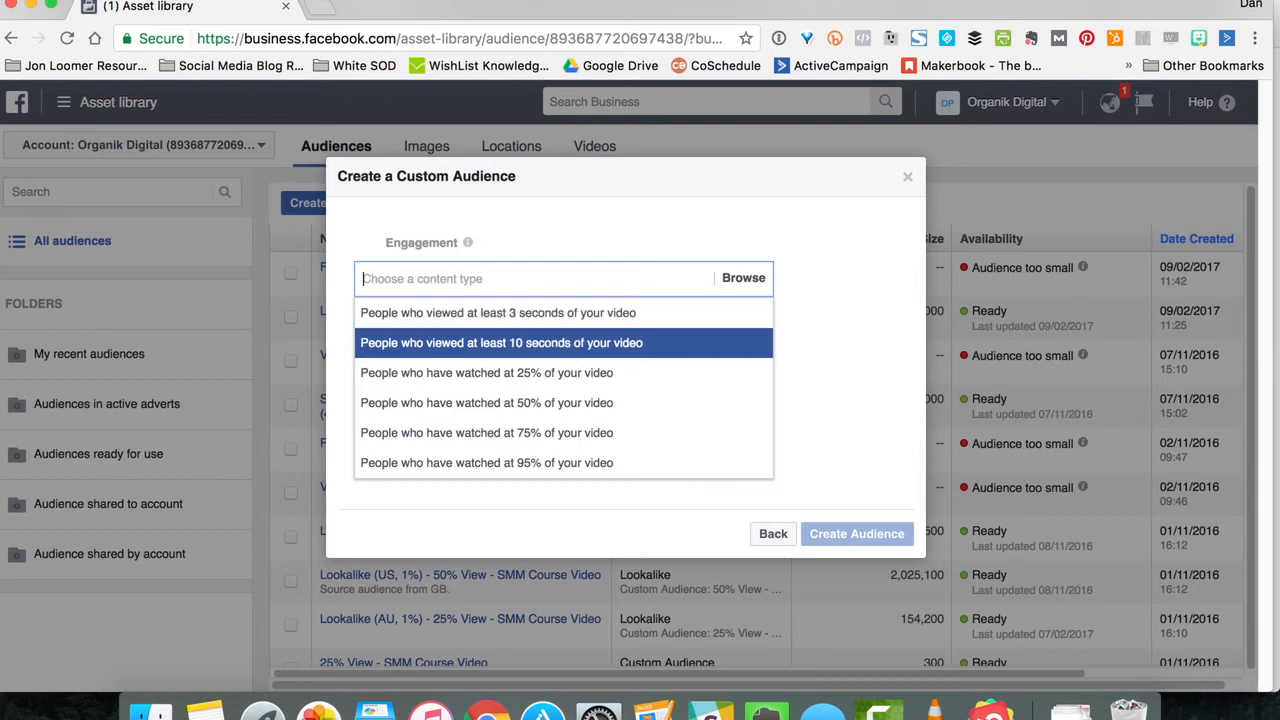
key("Up")
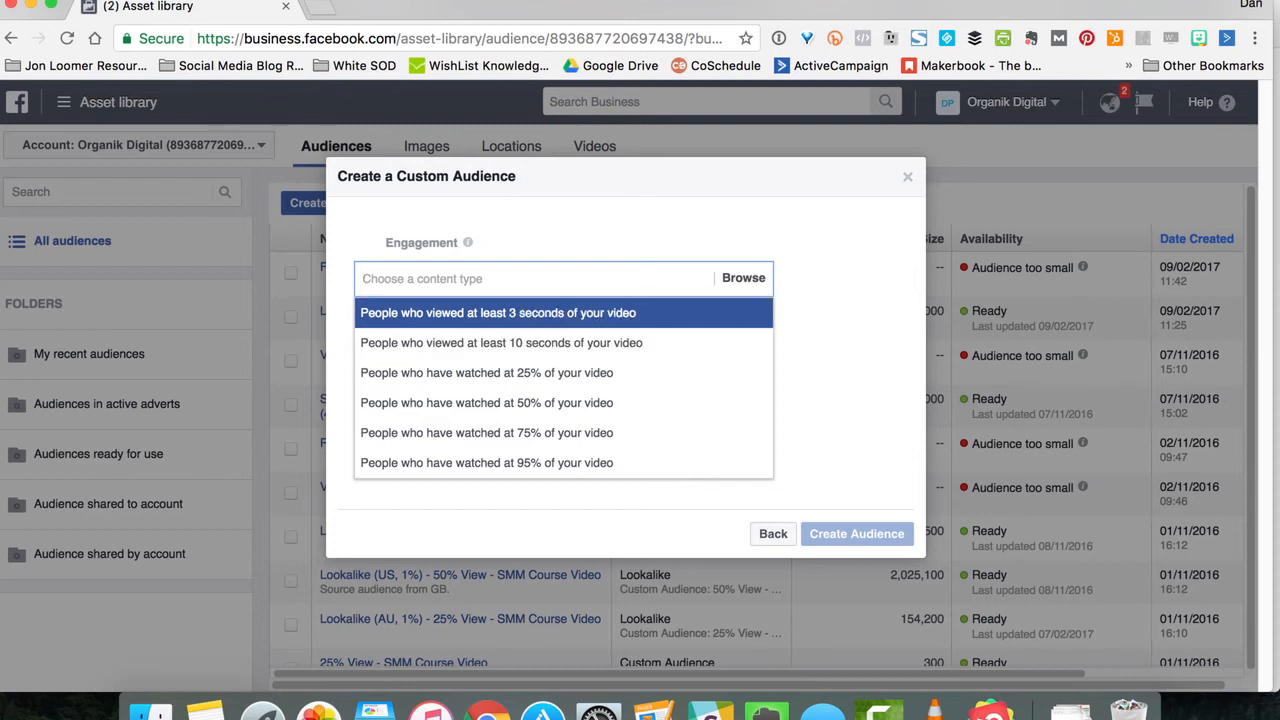
key("Down")
key("Down")
key("Down")
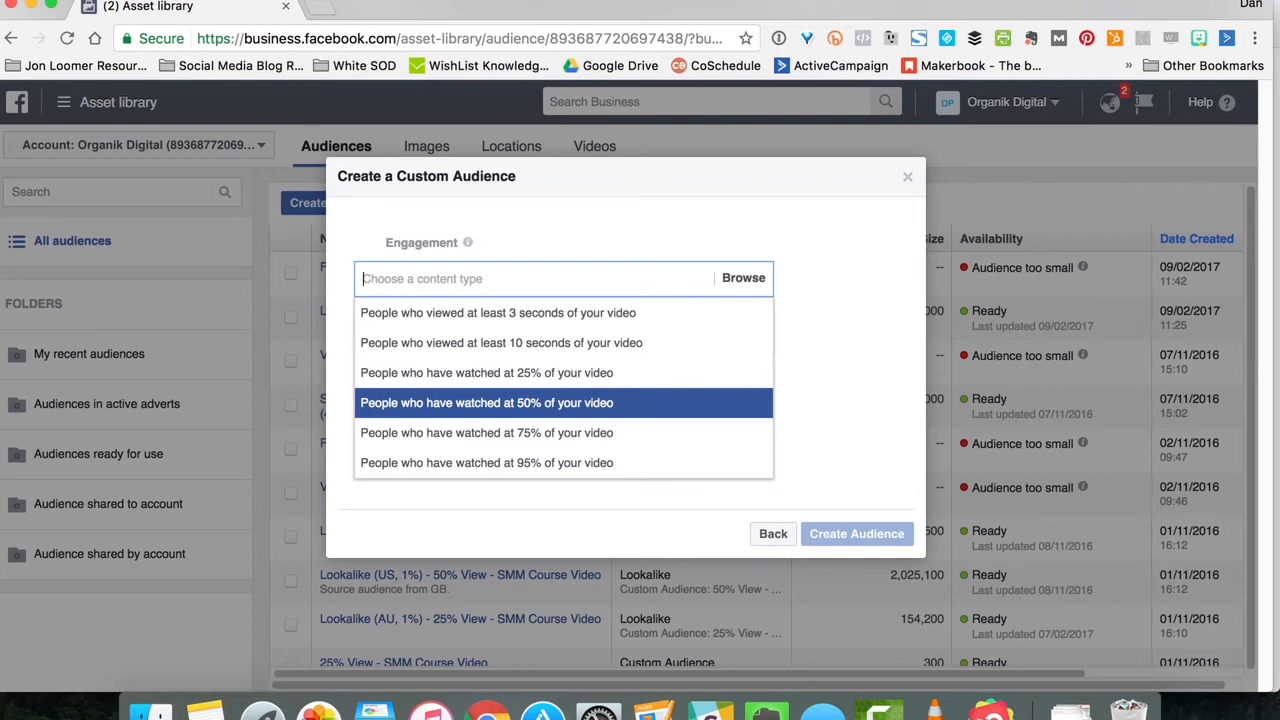
key("Up")
key("Up")
key("Up")
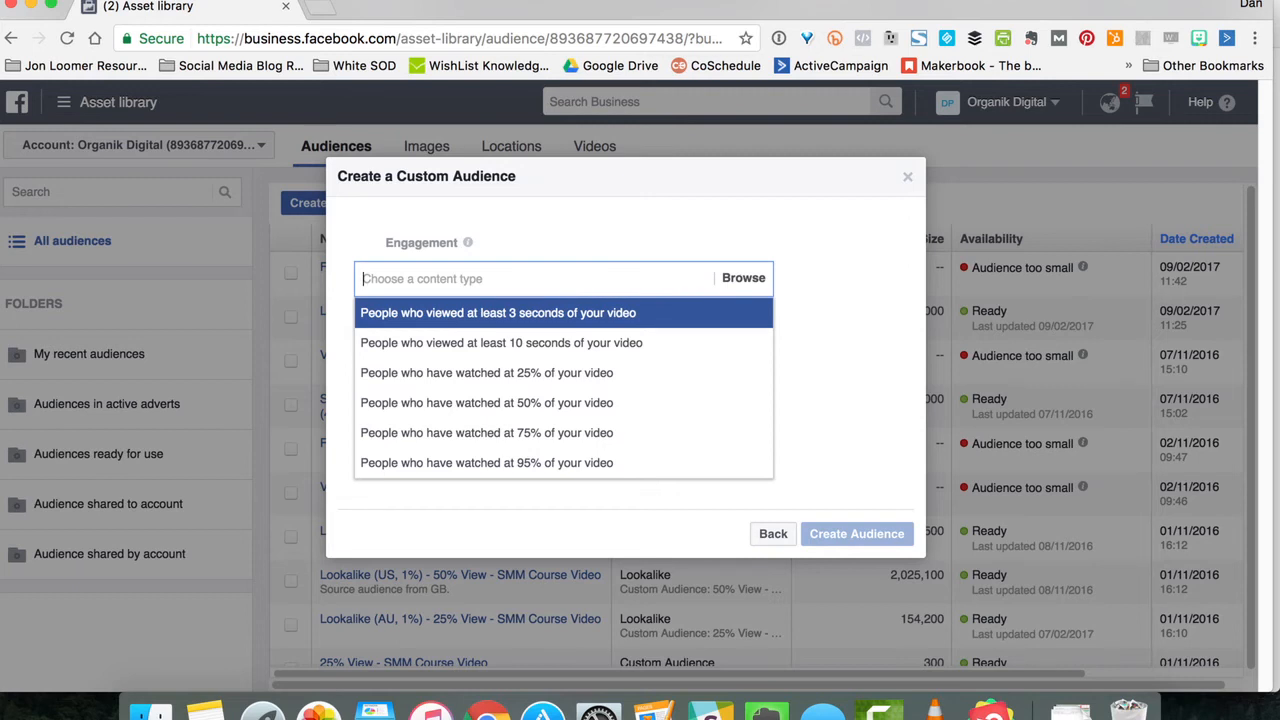
key("Down")
key("Down")
key("Down")
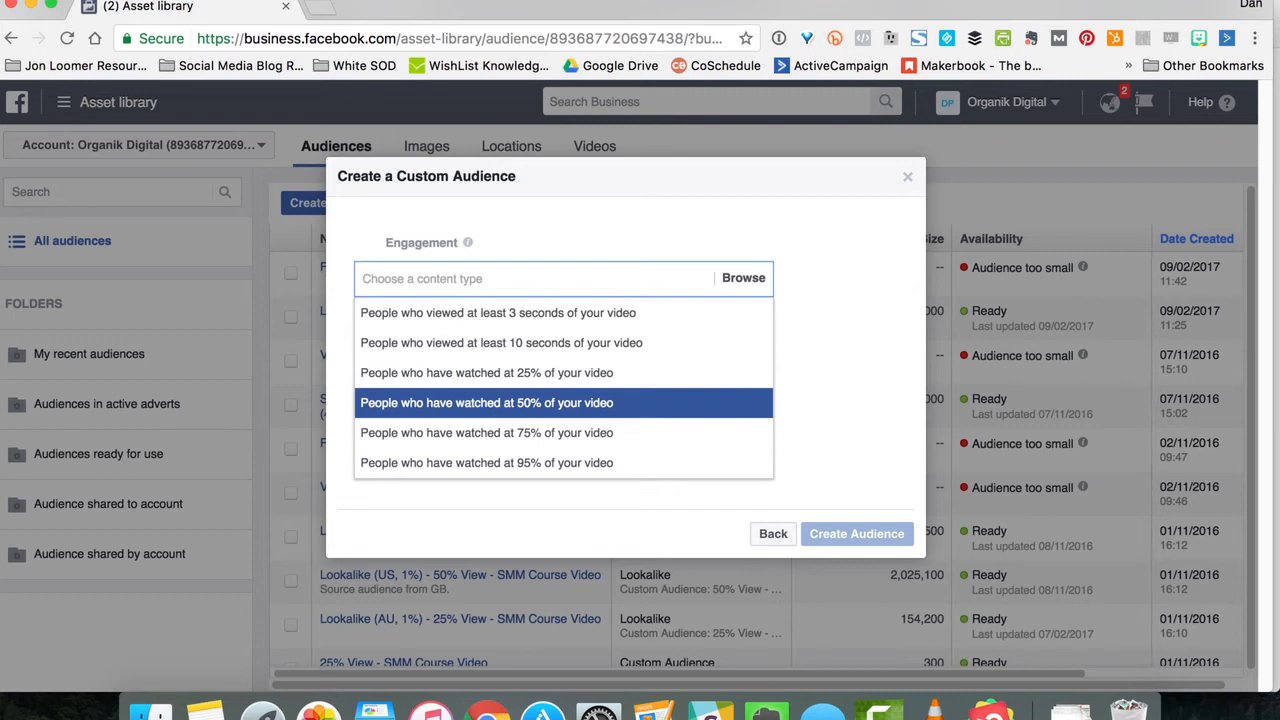
key("Down")
key("Down")
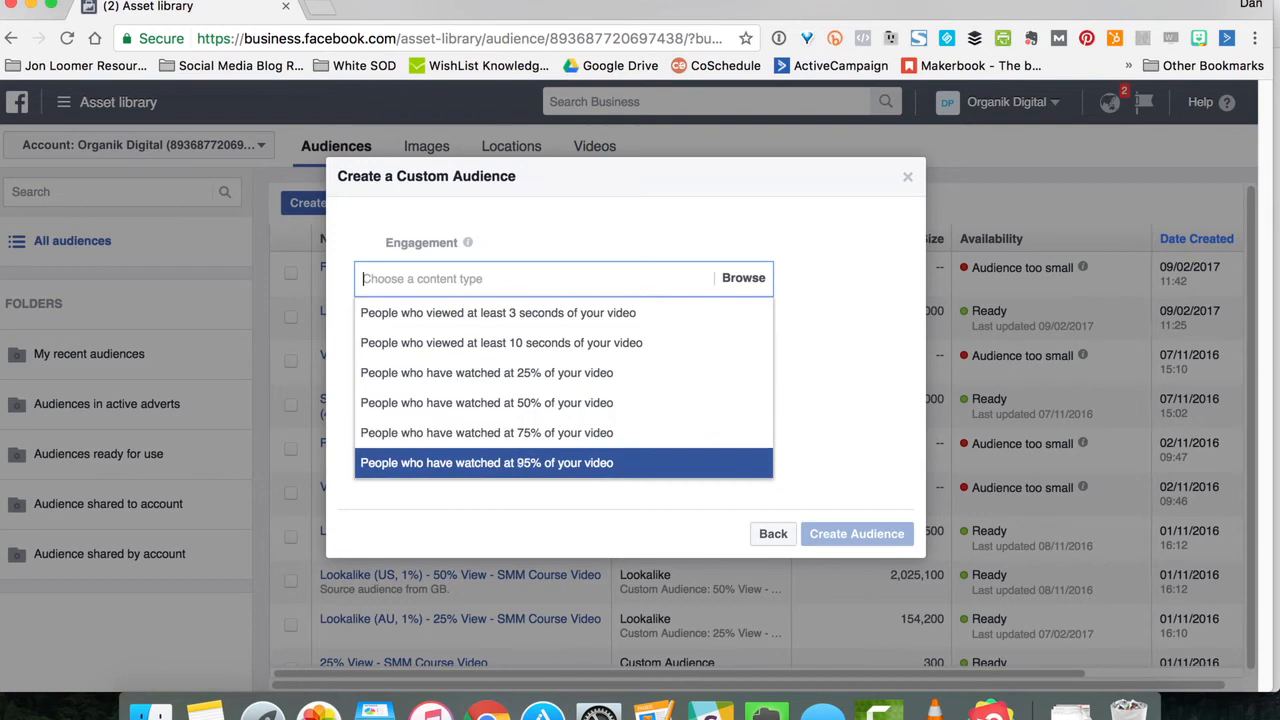
key("Return")
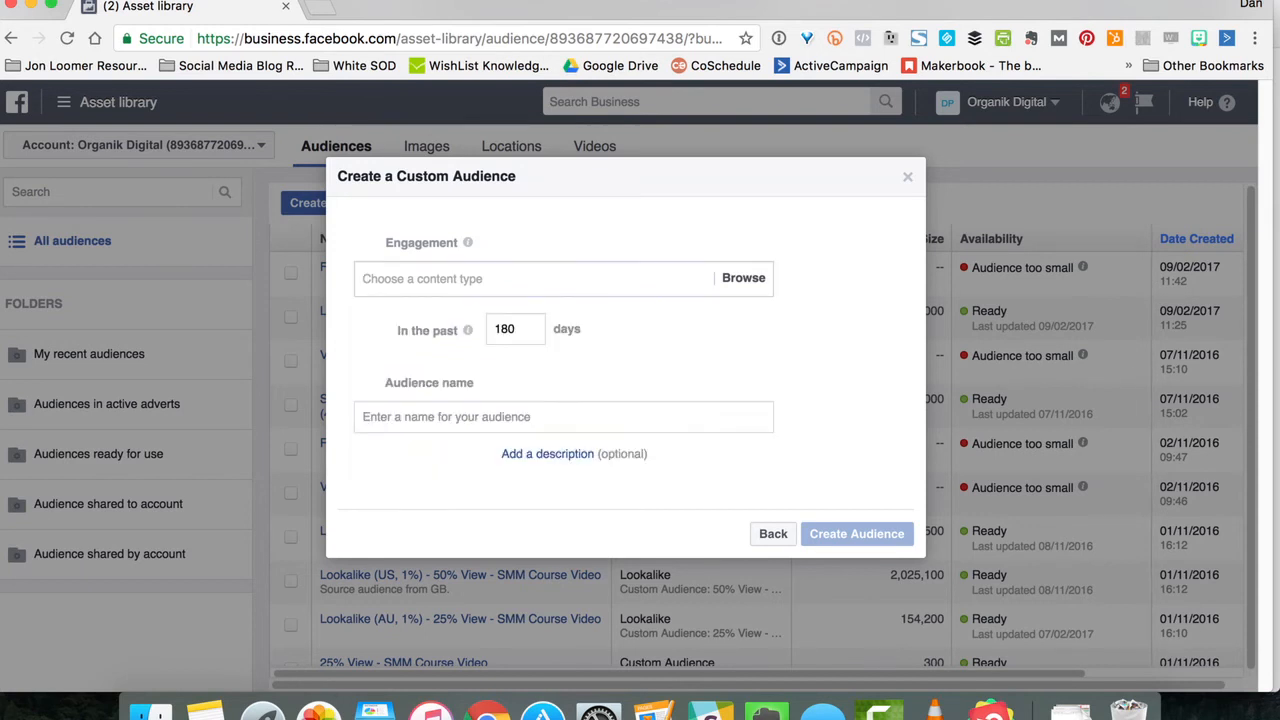
left_click(773, 533)
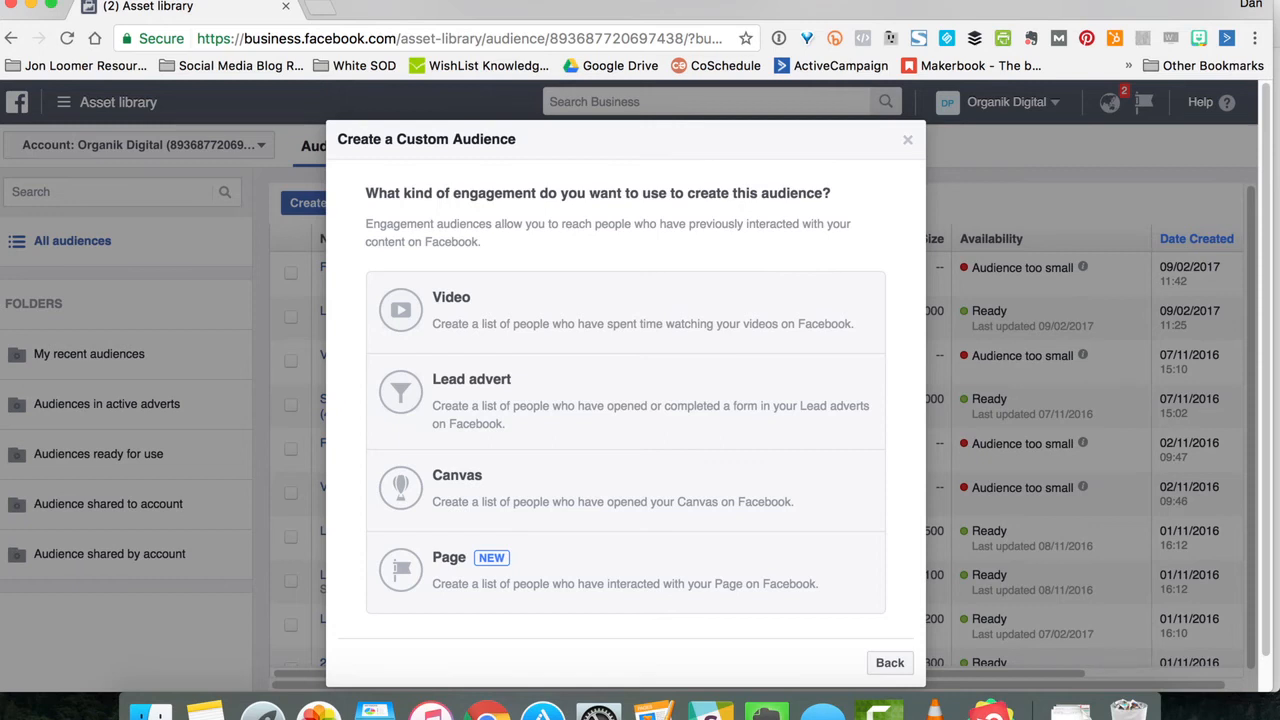
Step: Choose Page engagement for the custom audience and set its page to Organik Digital
left_click(625, 571)
left_click(645, 279)
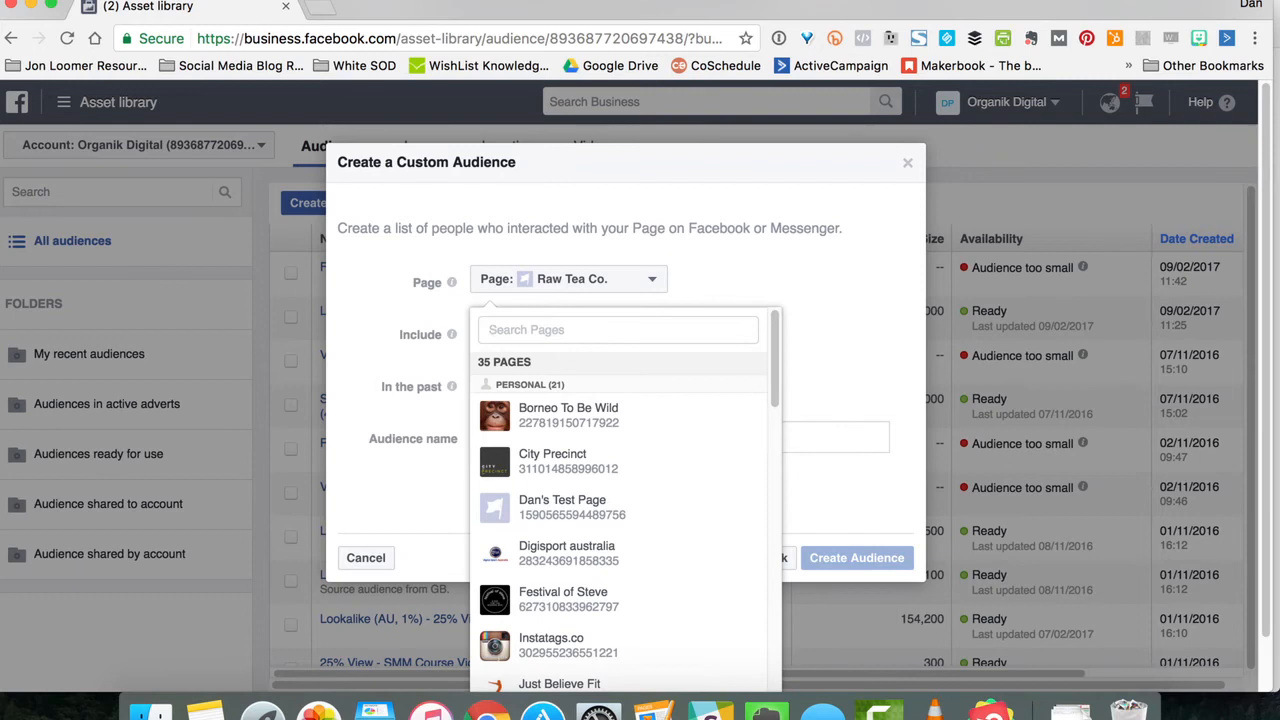
type("org")
left_click(557, 525)
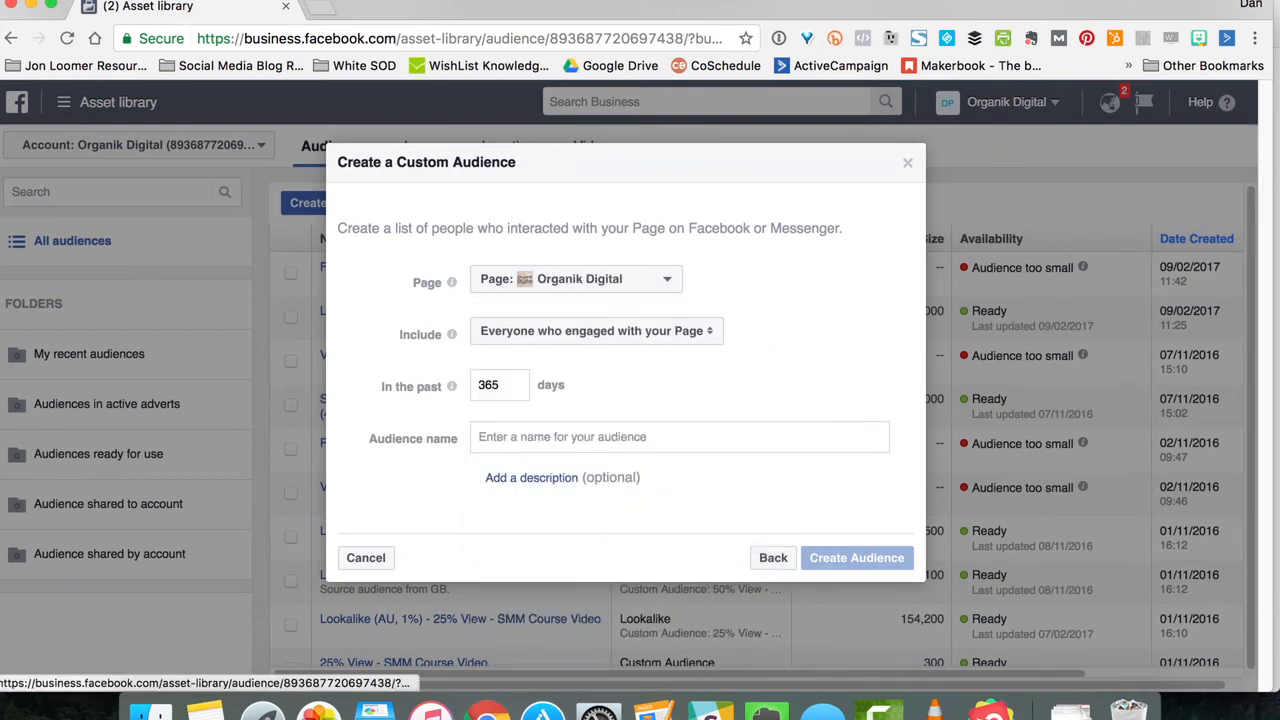
Step: Review which kinds of Page engagement the audience can include, and close the custom audience setup
left_click(597, 331)
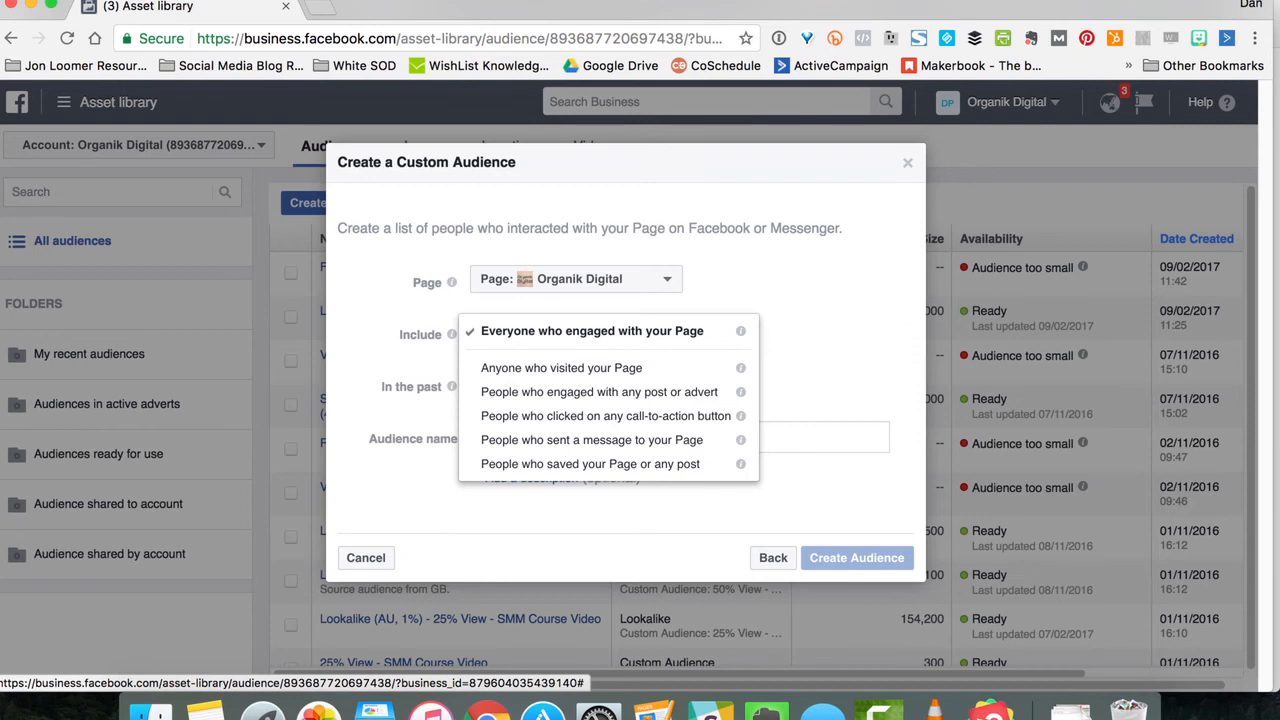
mouse_move(452, 335)
key("Escape")
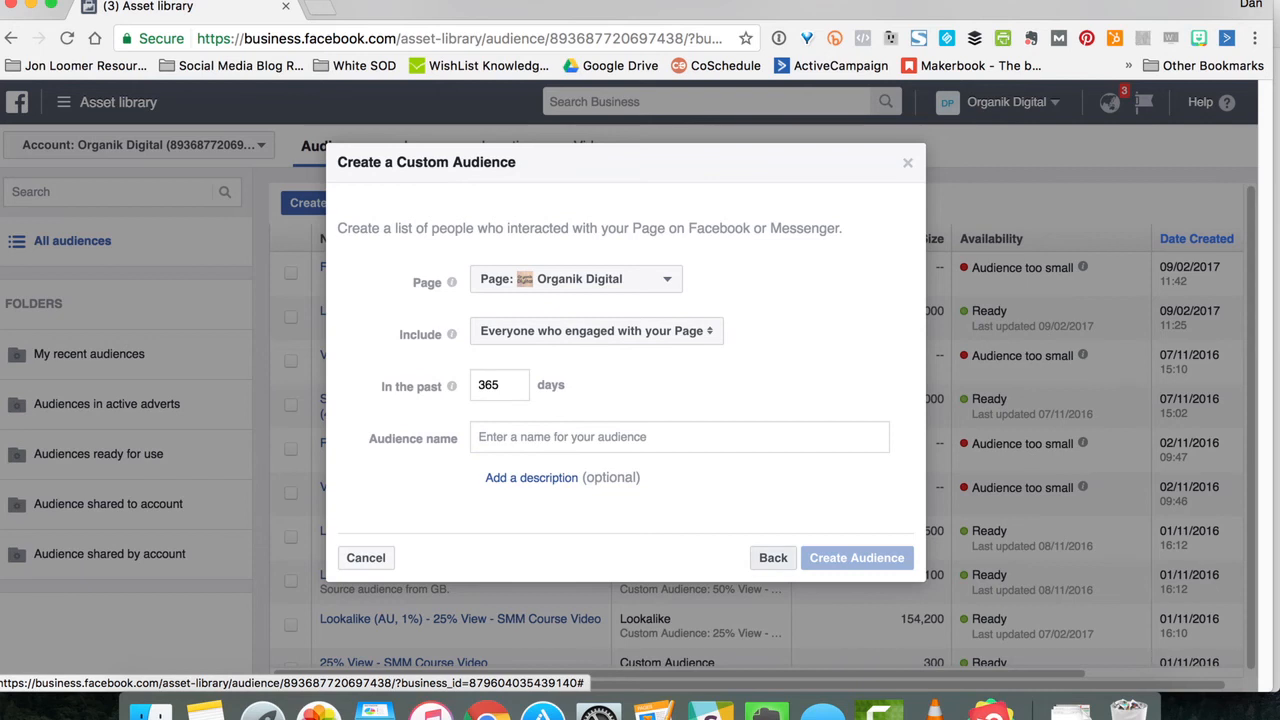
left_click(773, 557)
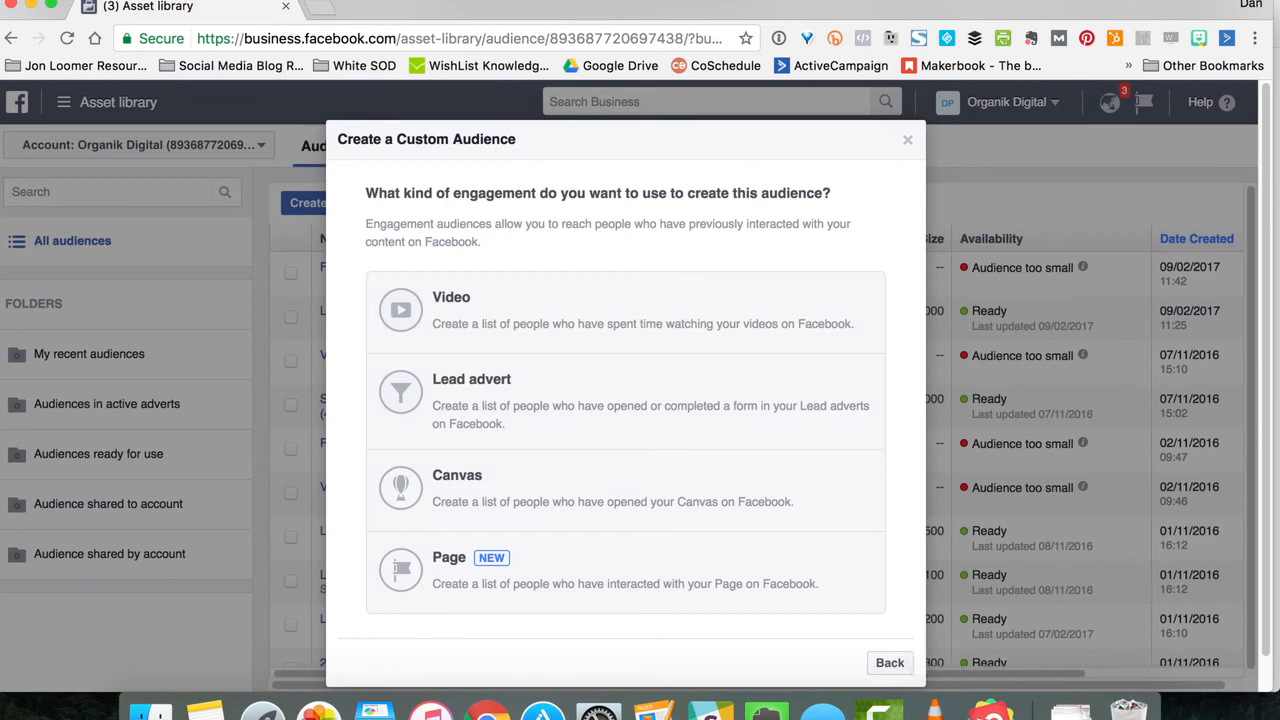
left_click(907, 139)
Step: Select the audience "Lookalike (GB, 1%) - 50% View - SMM Course Video" and open its details
mouse_move(446, 311)
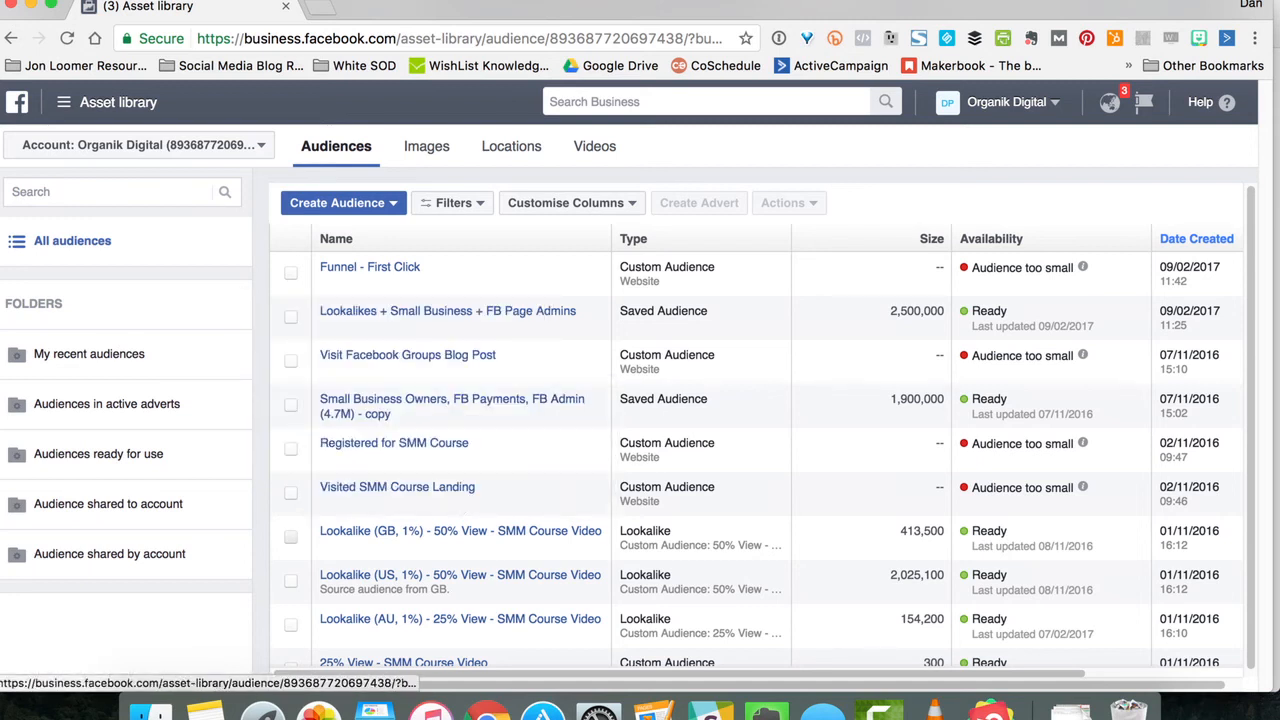
left_click(291, 537)
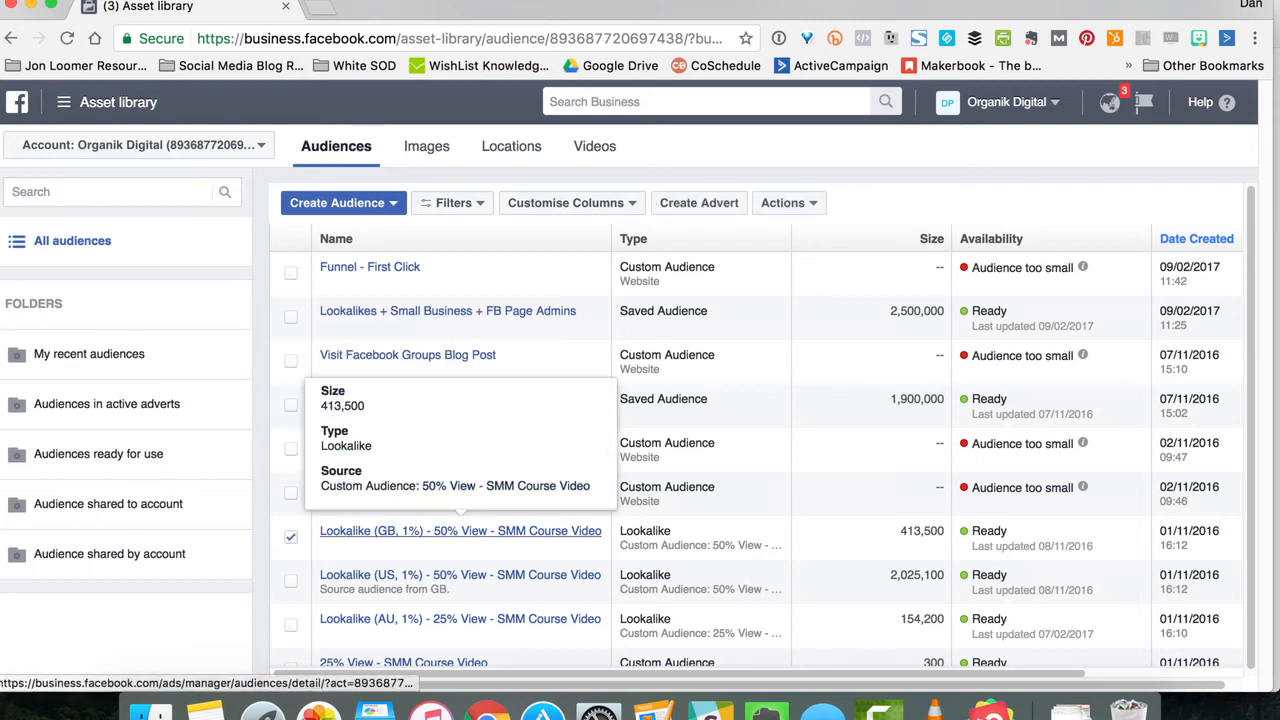
left_click(430, 531)
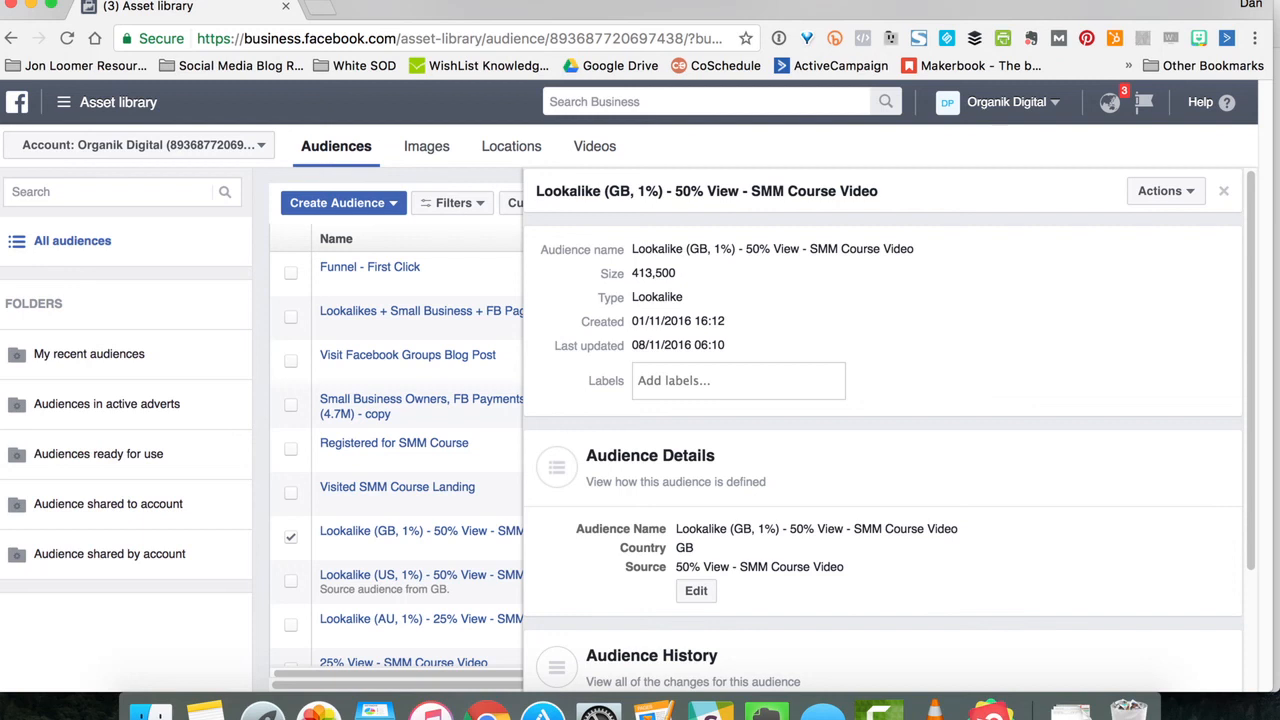
Step: Examine the GB lookalike audience's name, size and definition in its details
left_click_drag(688, 249, 735, 249)
left_click(734, 250)
double_click(697, 249)
double_click(655, 273)
left_click(668, 274)
left_click_drag(632, 273, 677, 273)
left_click(678, 274)
scroll(883, 430, "down", 1)
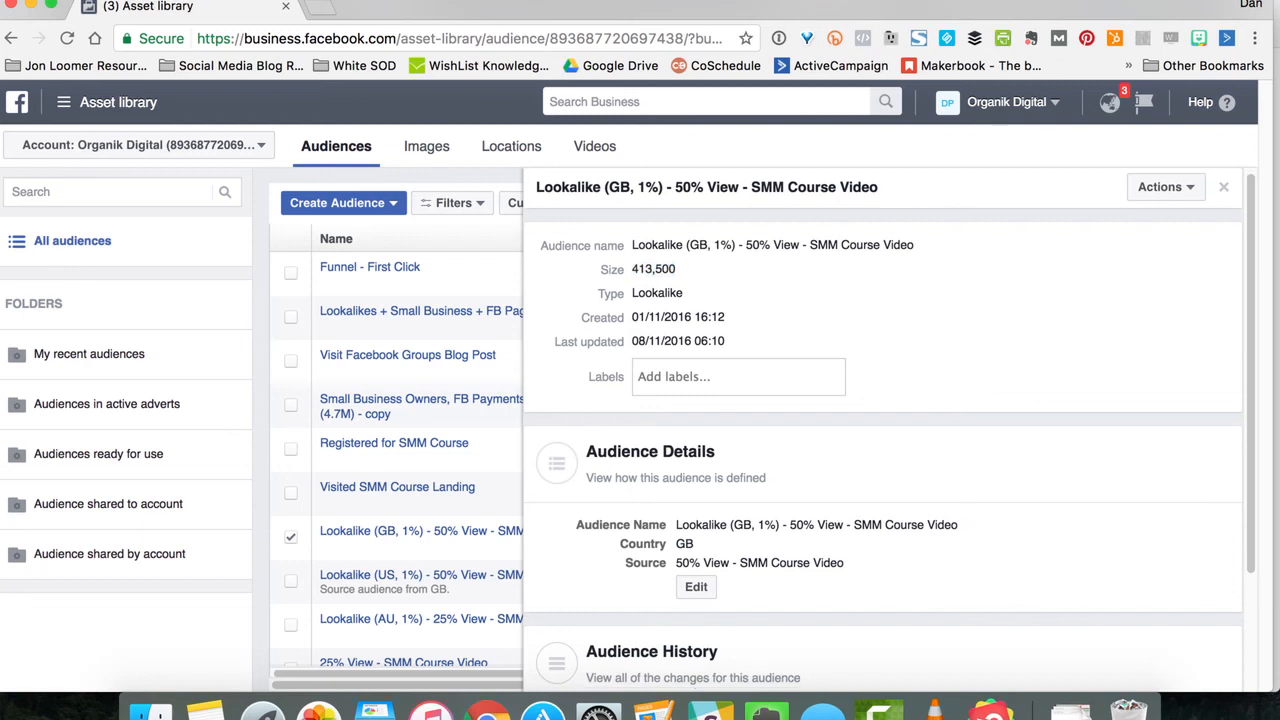
scroll(883, 430, "up", 1)
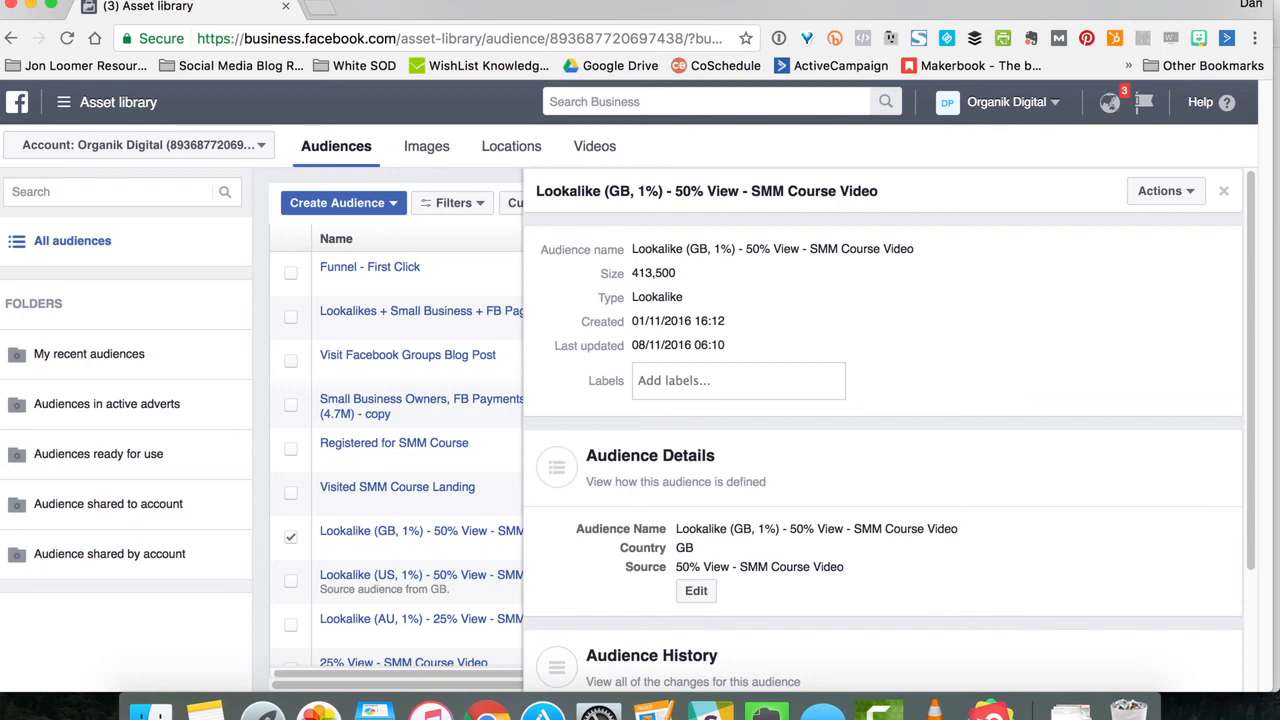
left_click_drag(675, 273, 639, 273)
left_click(678, 274)
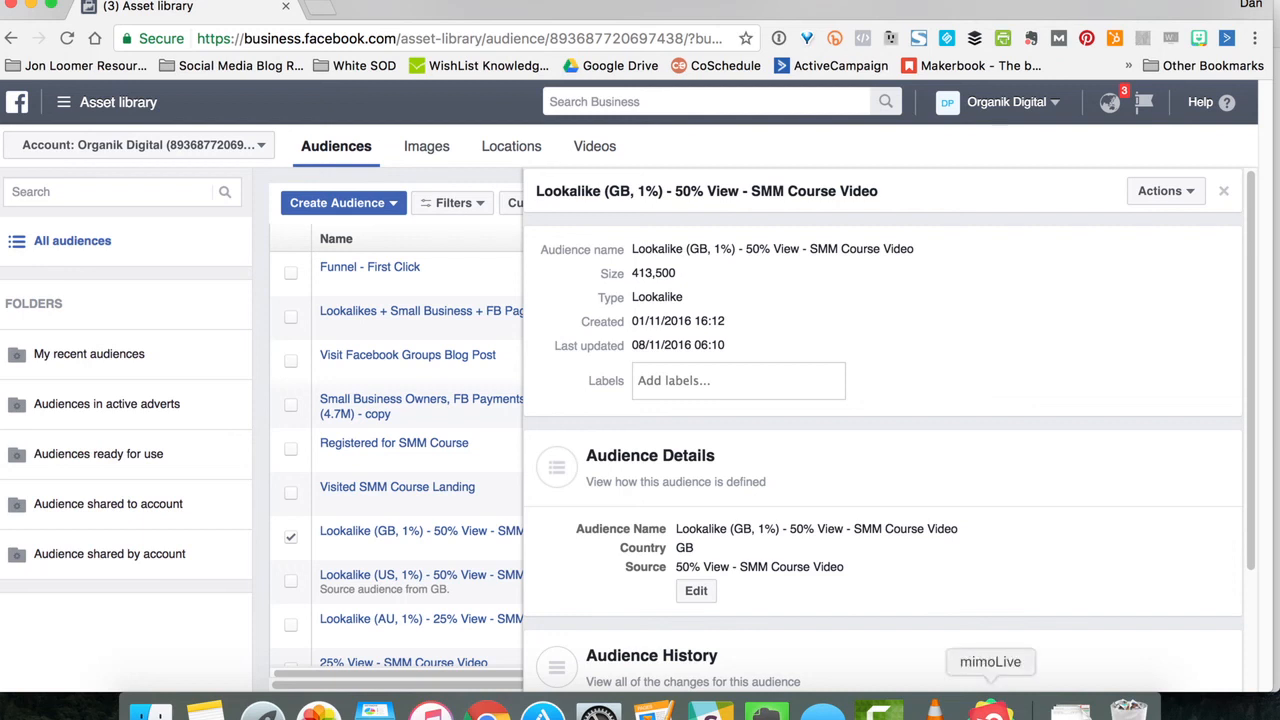
Step: Switch to mimoLive
left_click(992, 710)
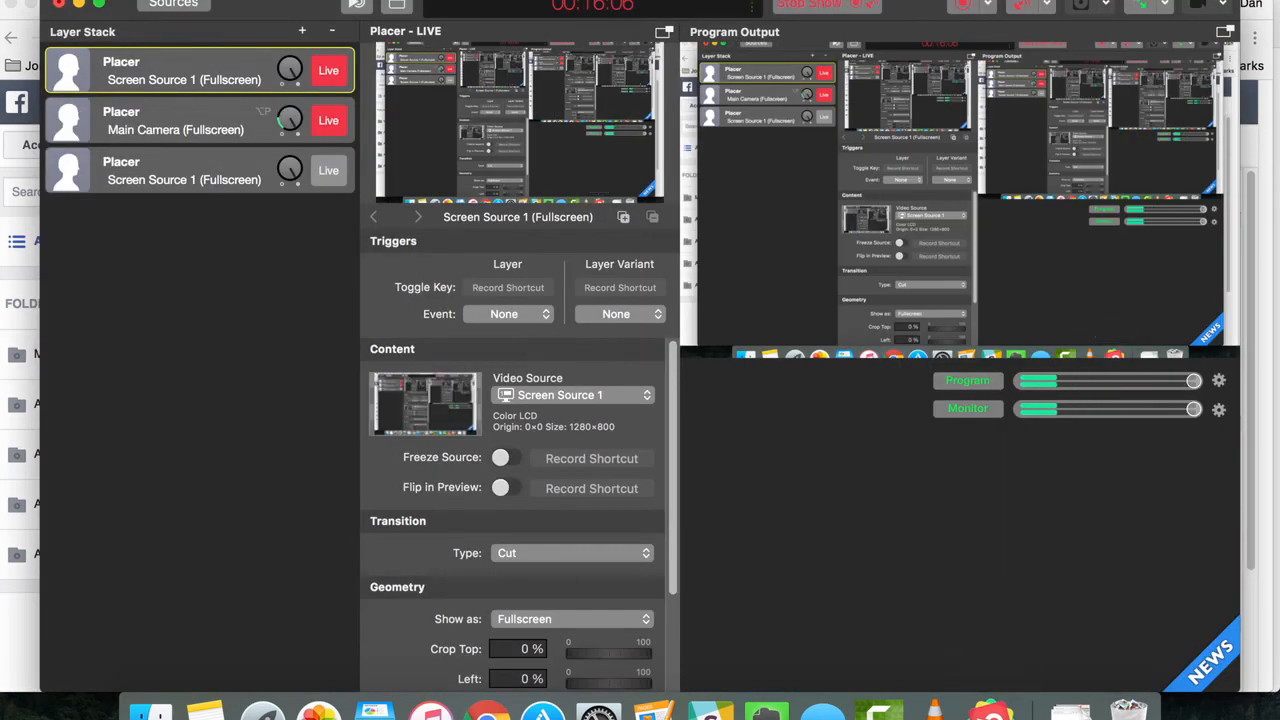